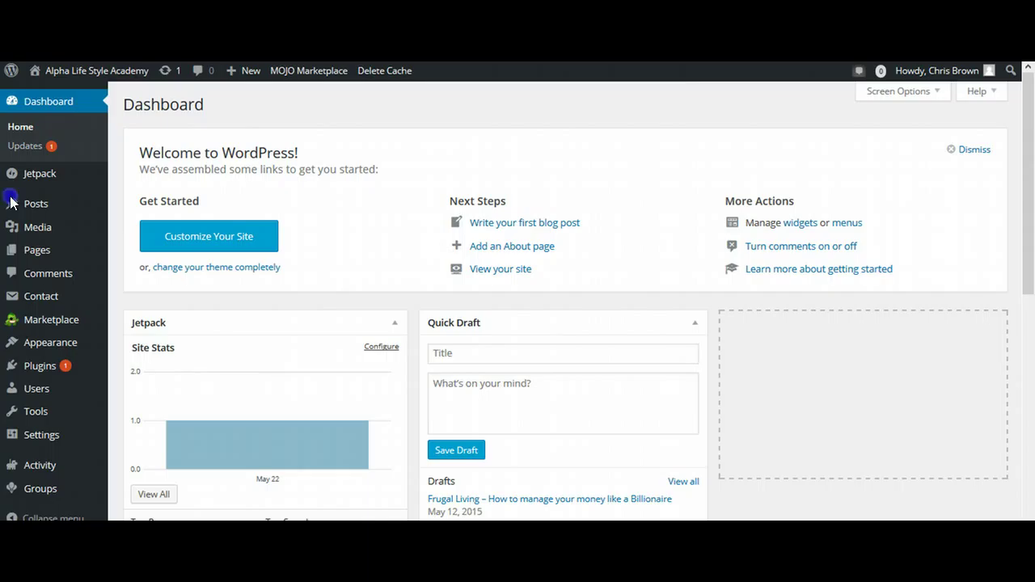
Open the All Posts list from the Posts menu in the admin sidebar
mouse_move(40, 207)
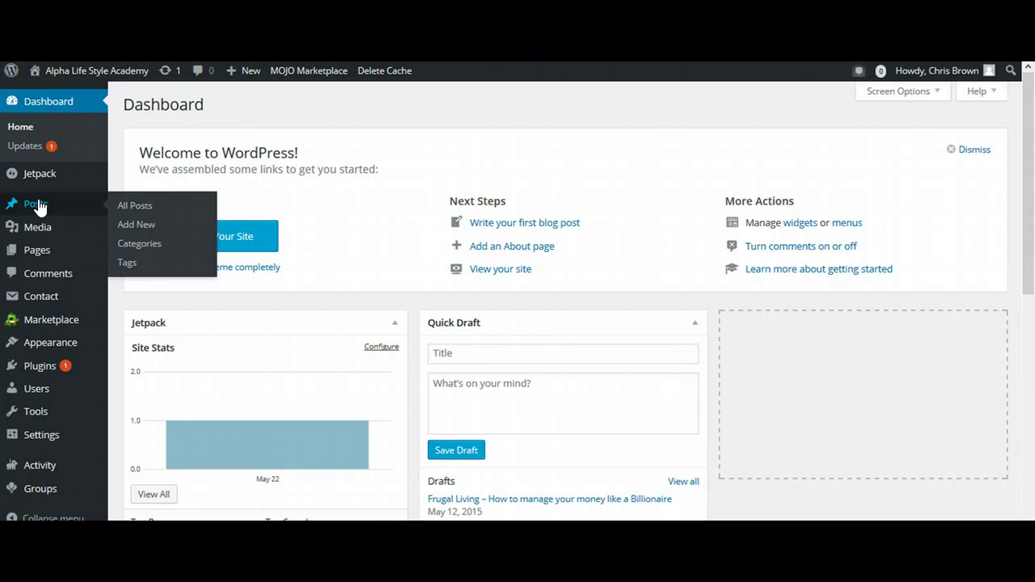
left_click(139, 207)
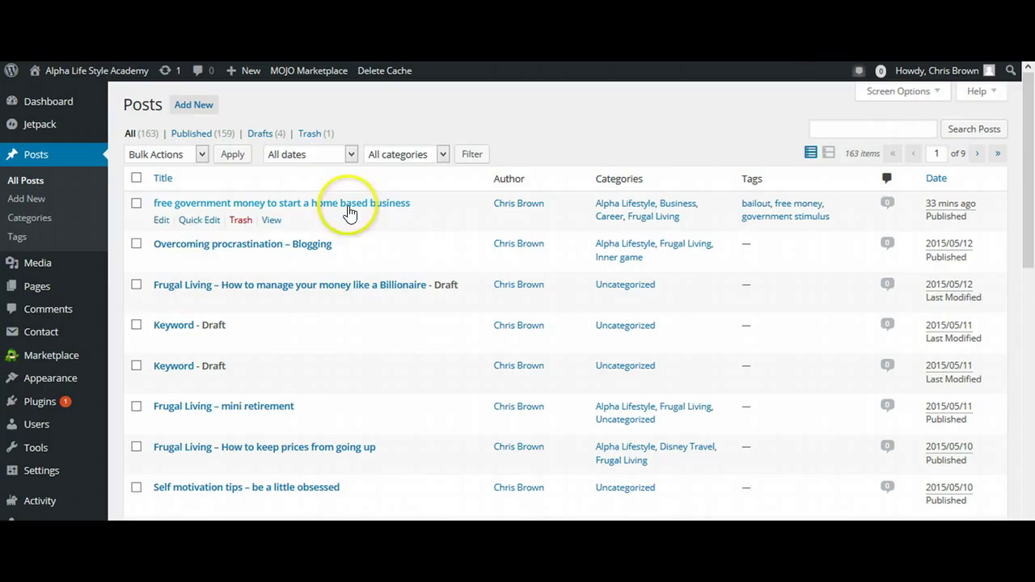
Open the 'free government money to start a home based business' post for editing
left_click(162, 221)
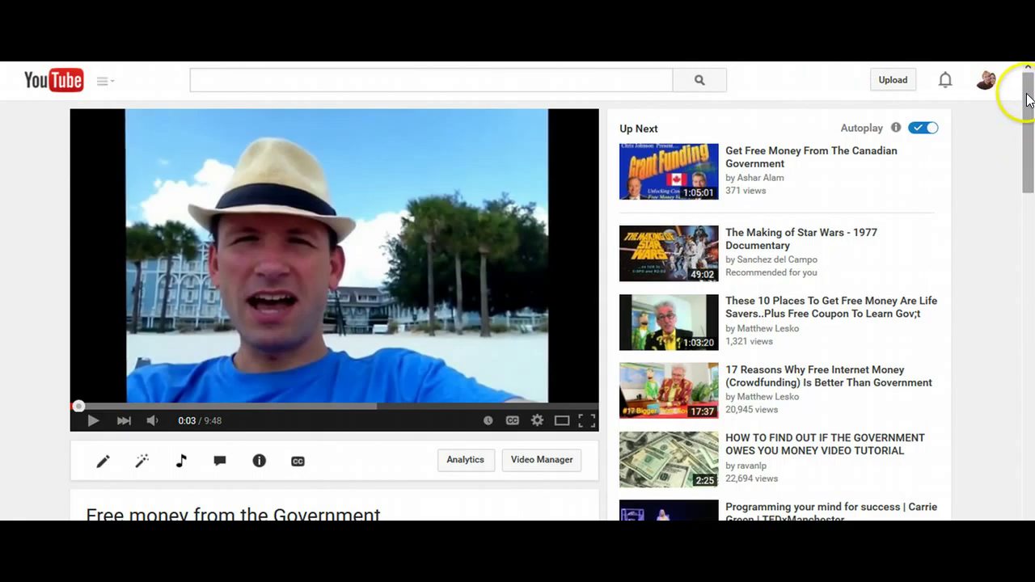
Copy the YouTube video's iframe code from Share > Embed and return to the WordPress editor
left_click_drag(1029, 99, 1034, 145)
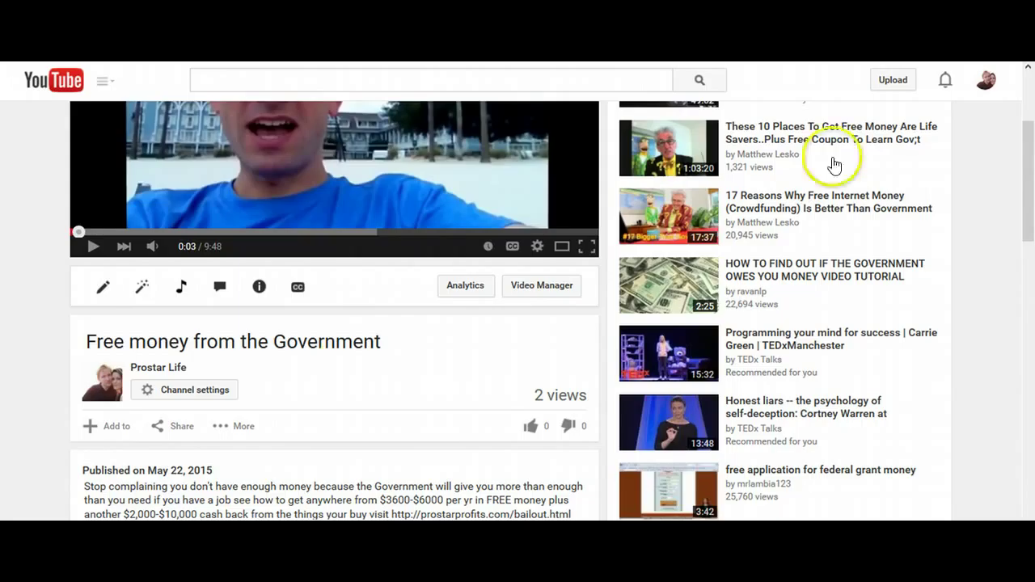
left_click(183, 429)
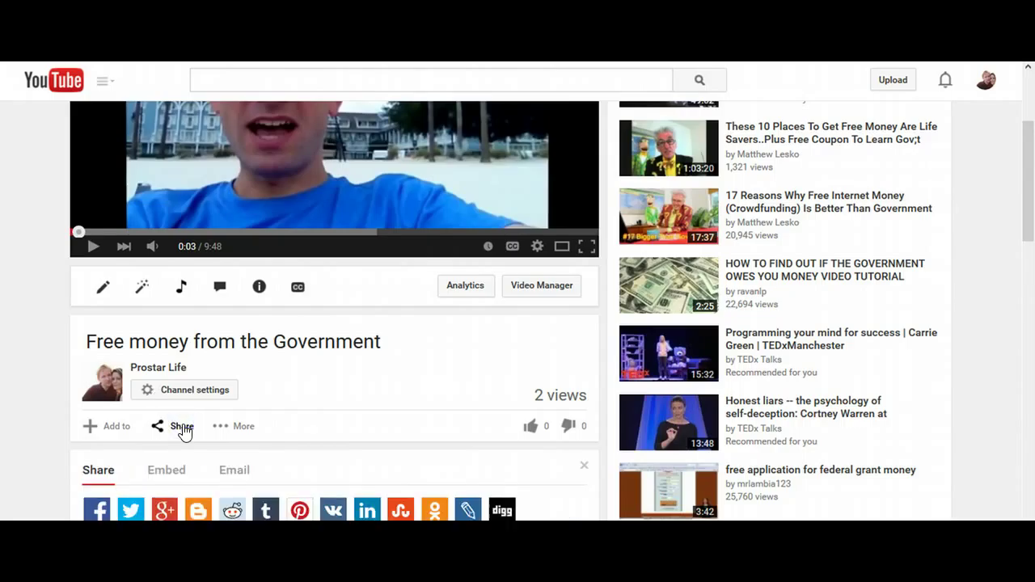
left_click(168, 472)
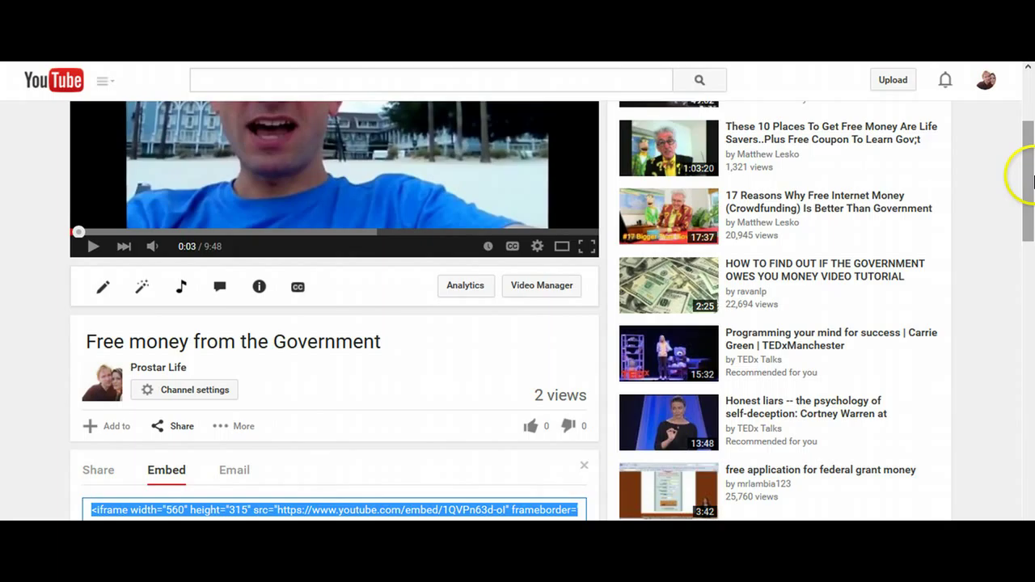
left_click_drag(1030, 173, 1031, 194)
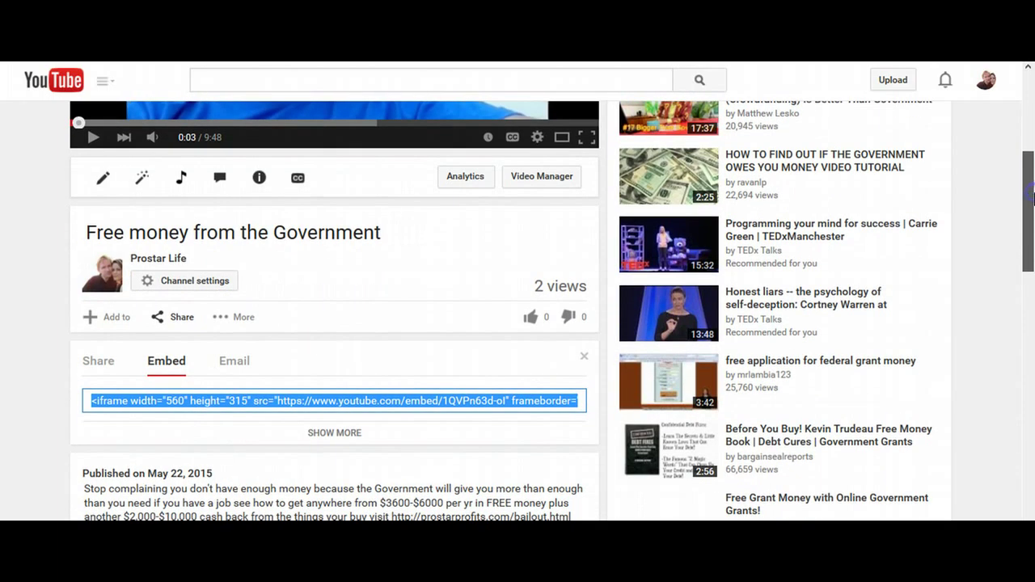
right_click(255, 396)
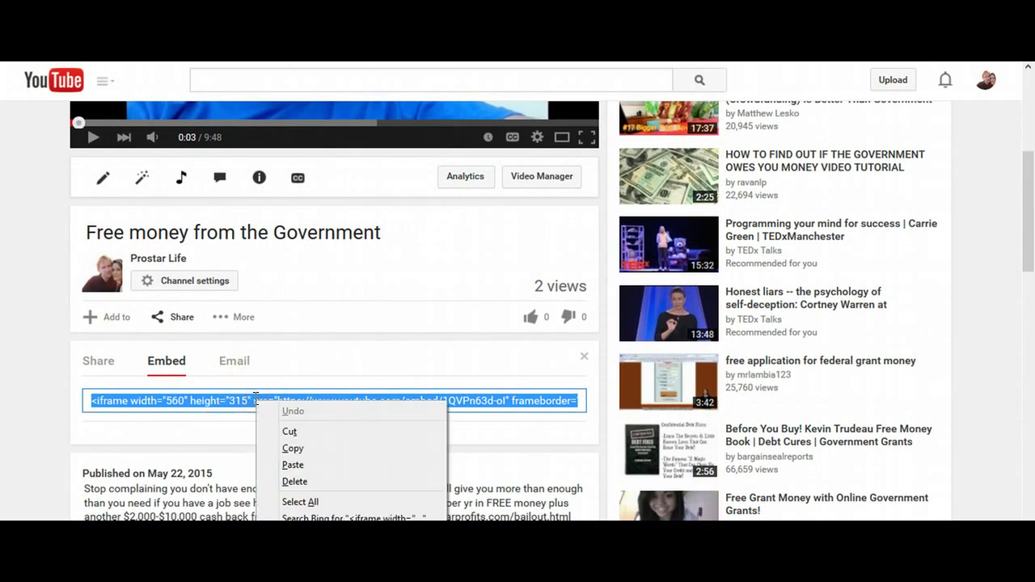
left_click(299, 446)
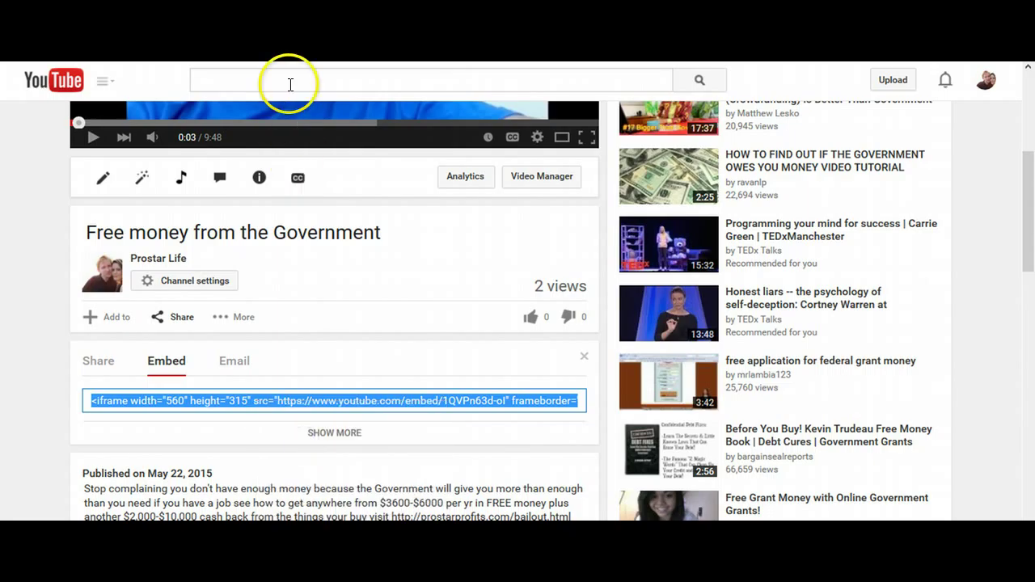
key("ctrl+Tab")
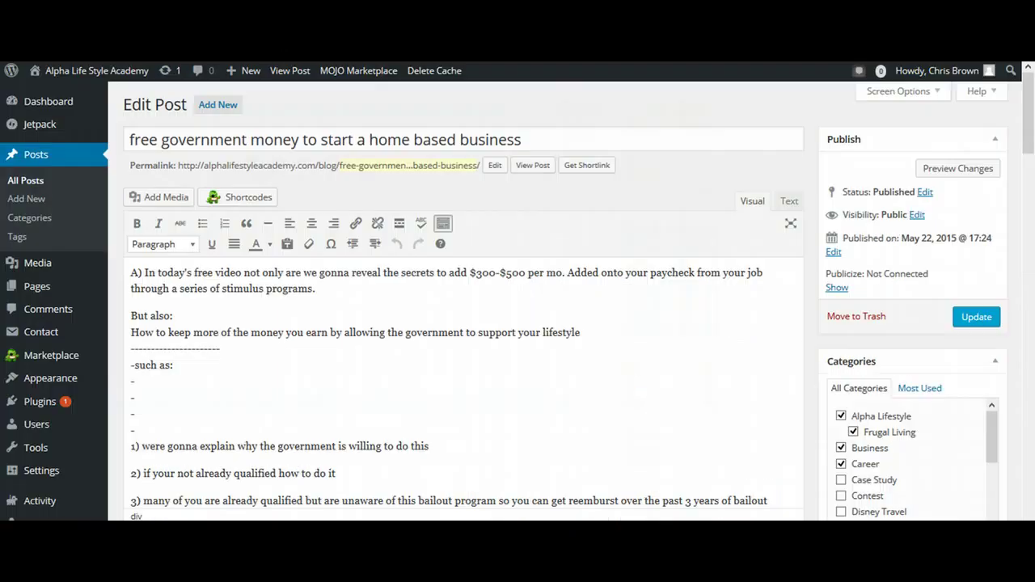
In the Text tab, paste the YouTube iframe embed code above the article HTML
left_click(790, 202)
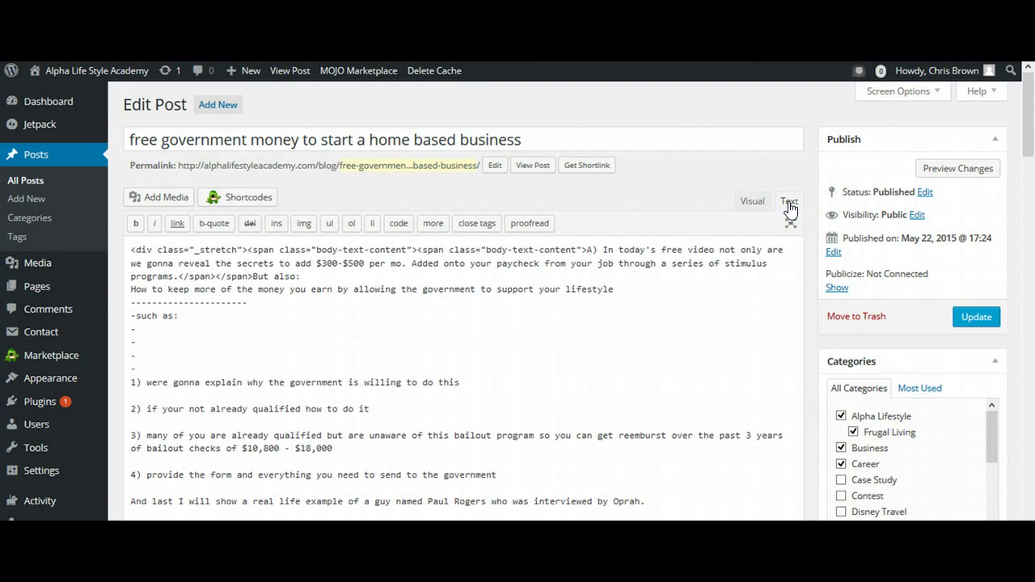
left_click(132, 247)
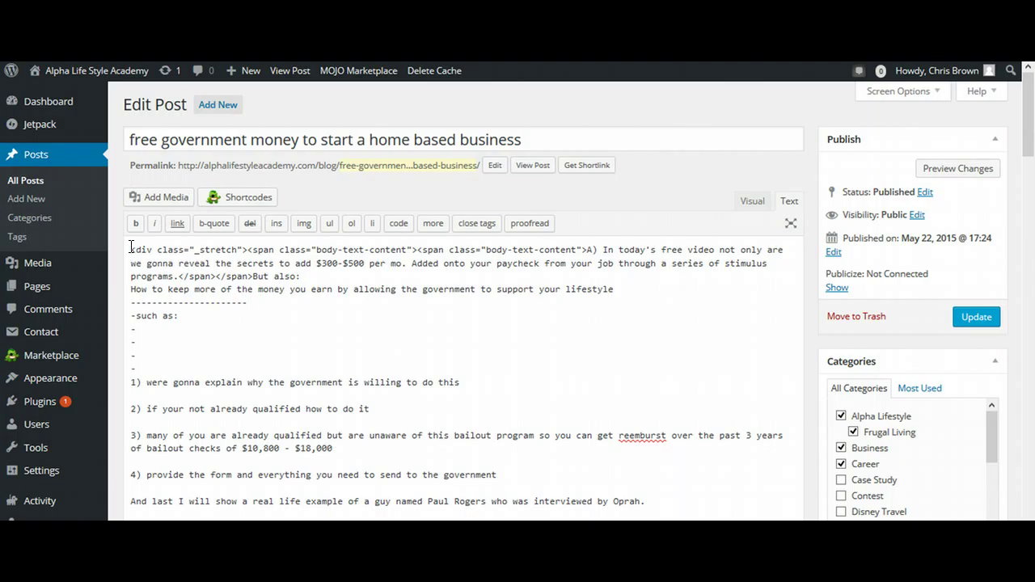
key("Return")
key("Return")
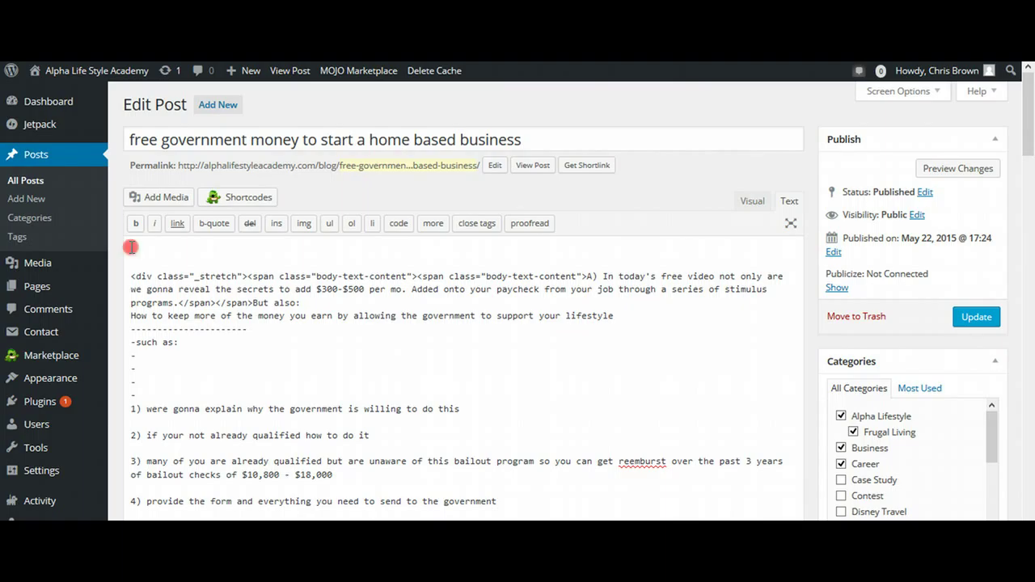
right_click(132, 247)
left_click(169, 312)
Change the iframe width from 560 to 600
left_click(220, 249)
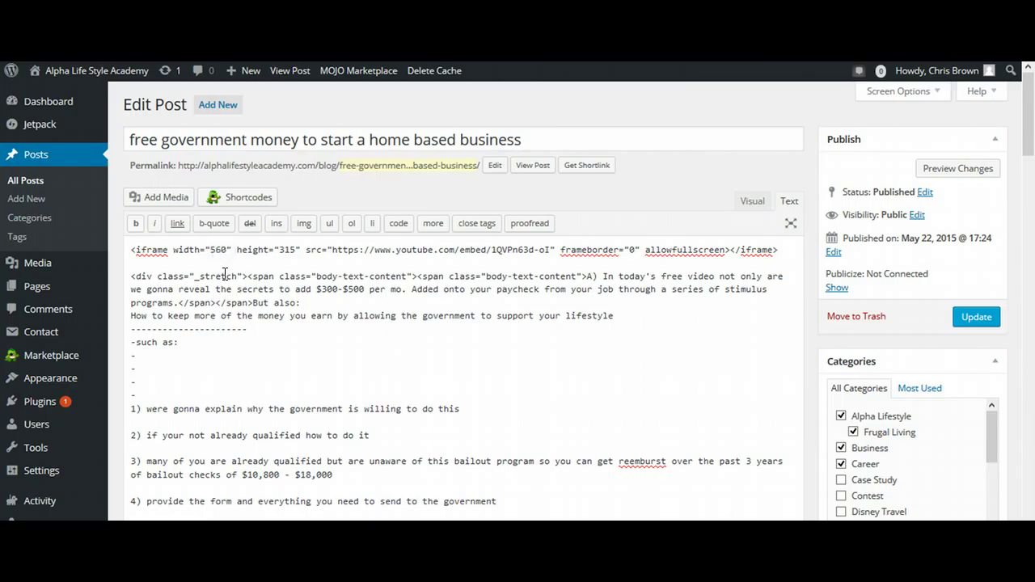
key("Right")
key("Left")
key("BackSpace")
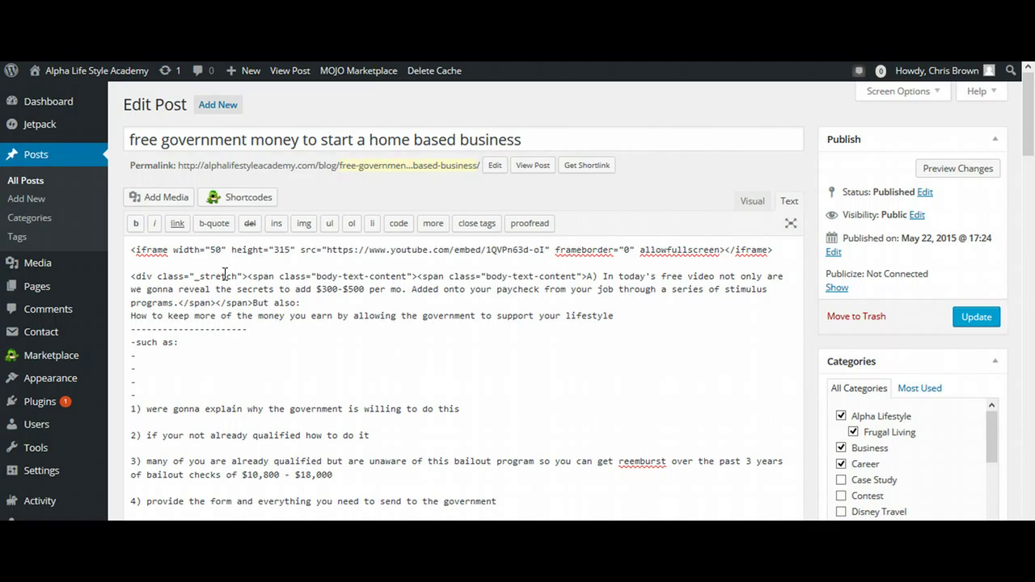
key("BackSpace")
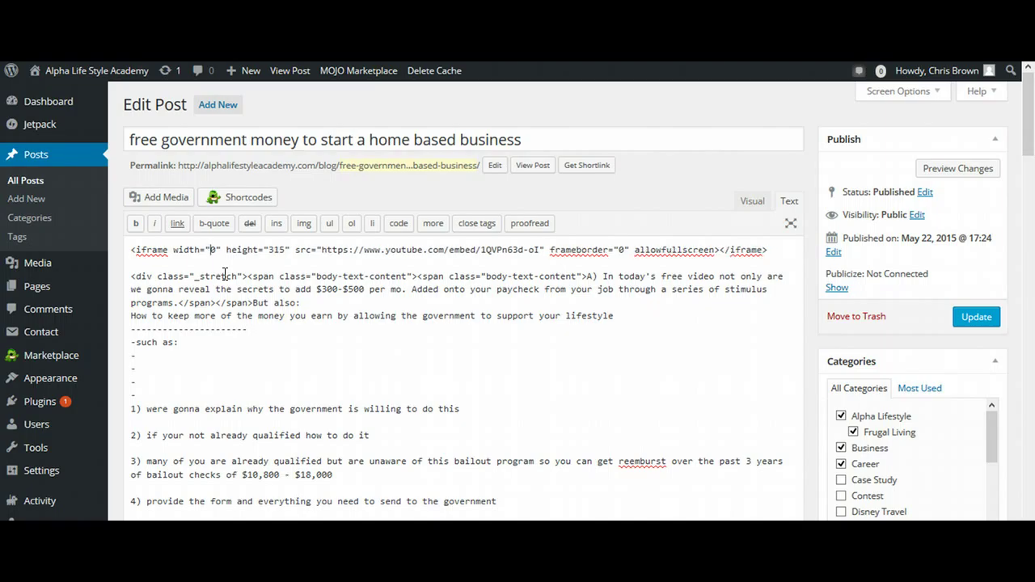
type("60")
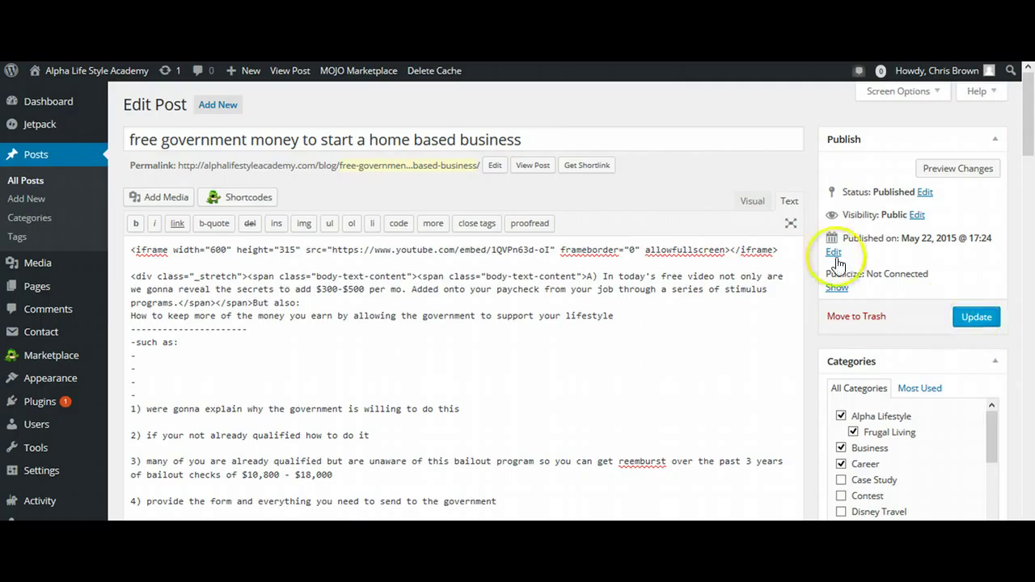
Check the video placeholder in the Visual editor, then save the post with Update
left_click(752, 204)
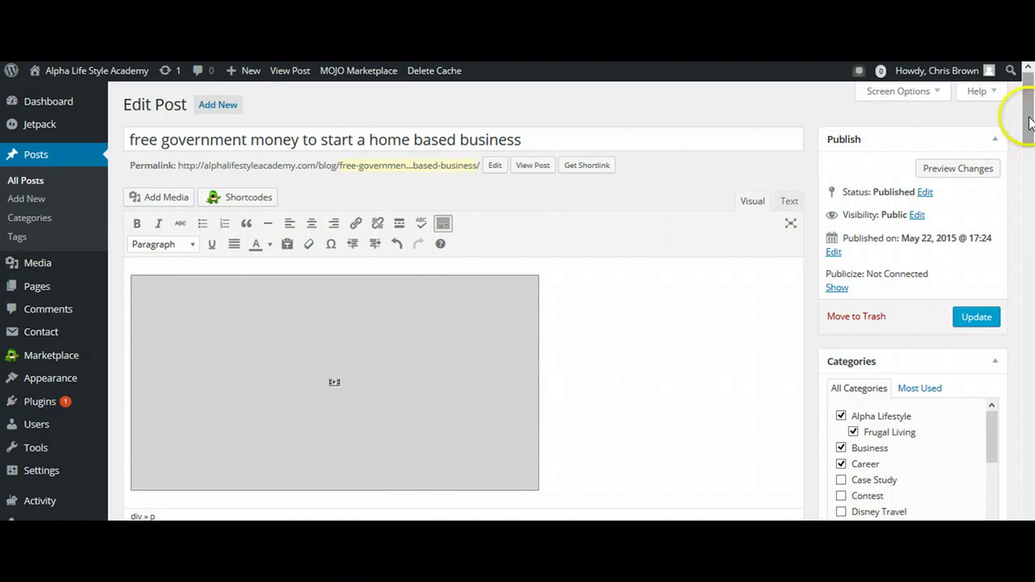
scroll(1024, 89, "down", 2)
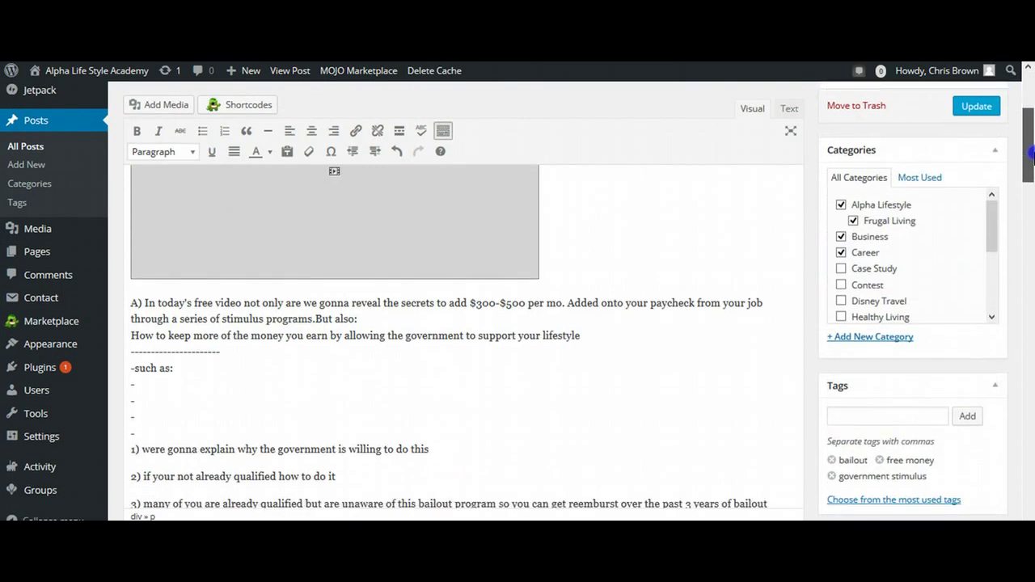
left_click_drag(1032, 154, 1033, 93)
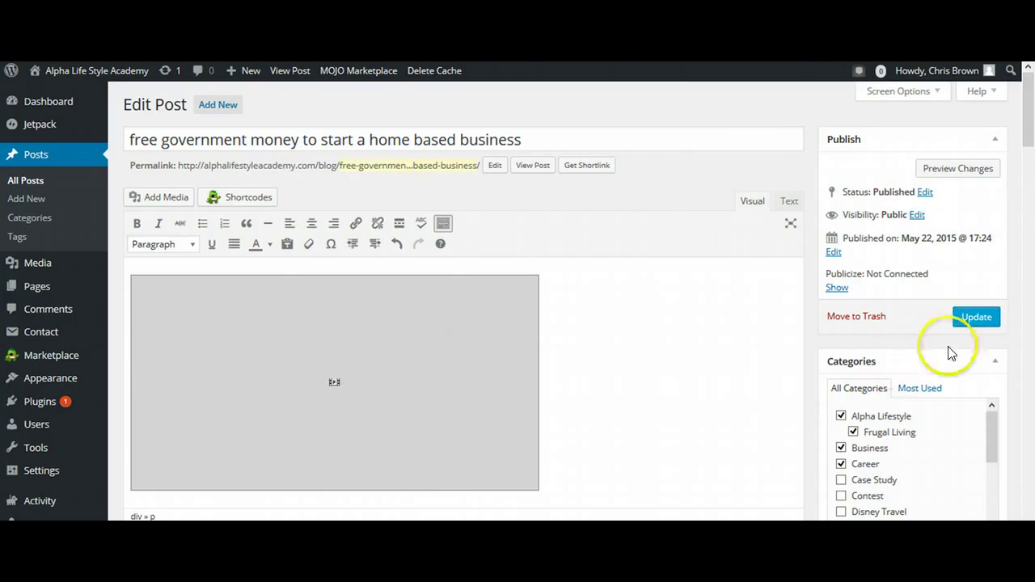
left_click(973, 322)
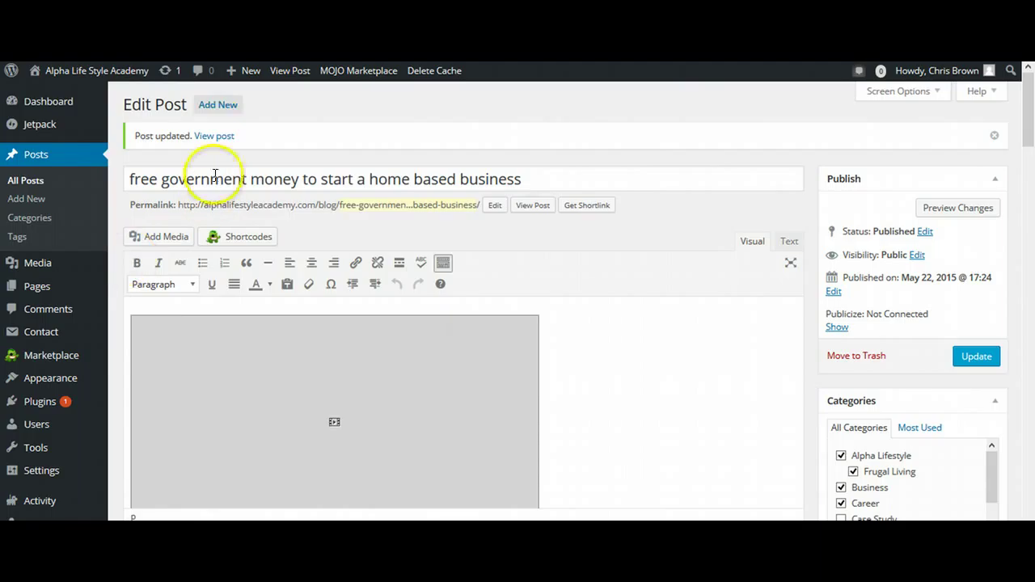
Open the updated post's View post link in a new browser tab
left_click(220, 137)
right_click(220, 137)
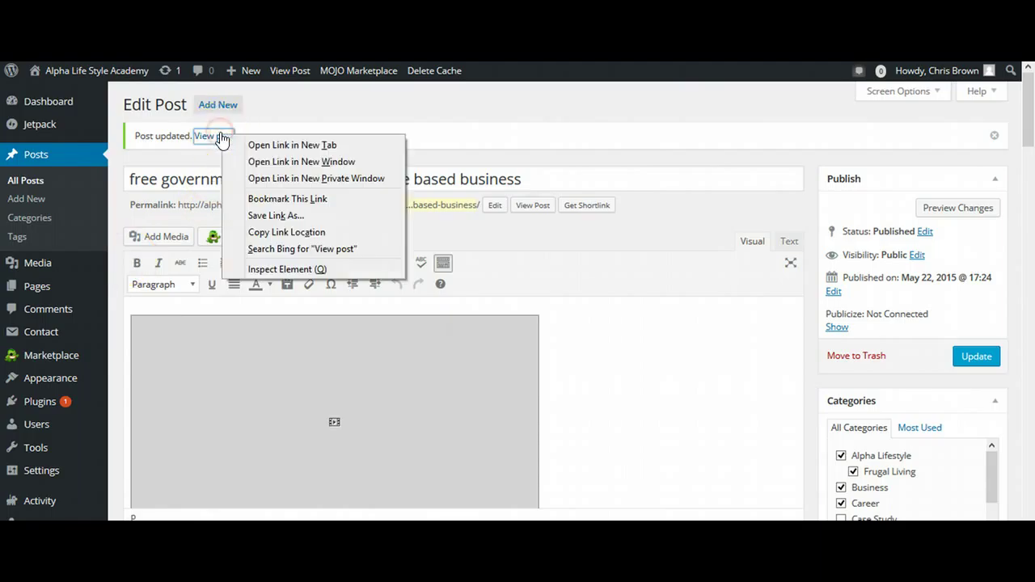
left_click(261, 148)
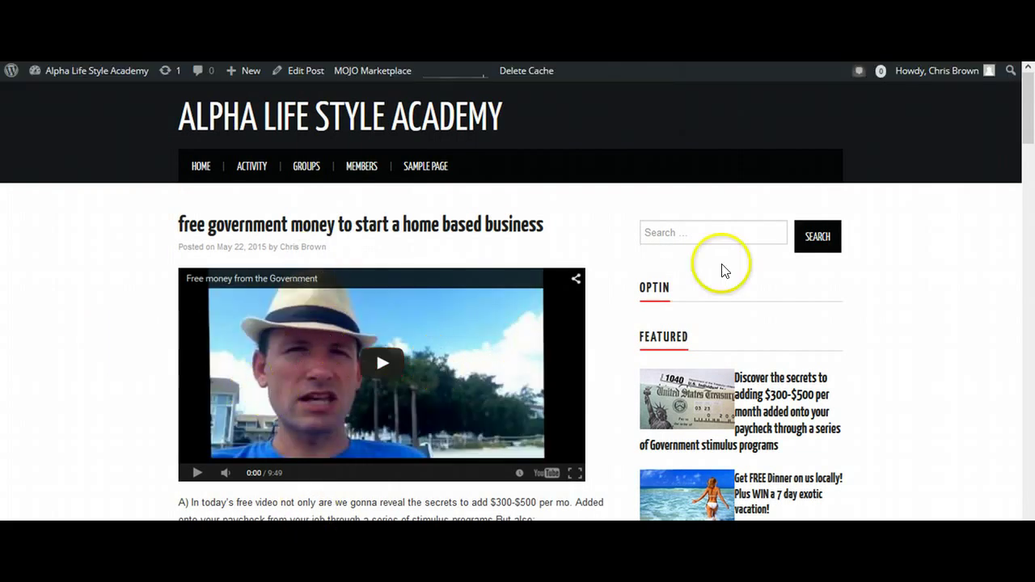
left_click_drag(1025, 106, 1033, 471)
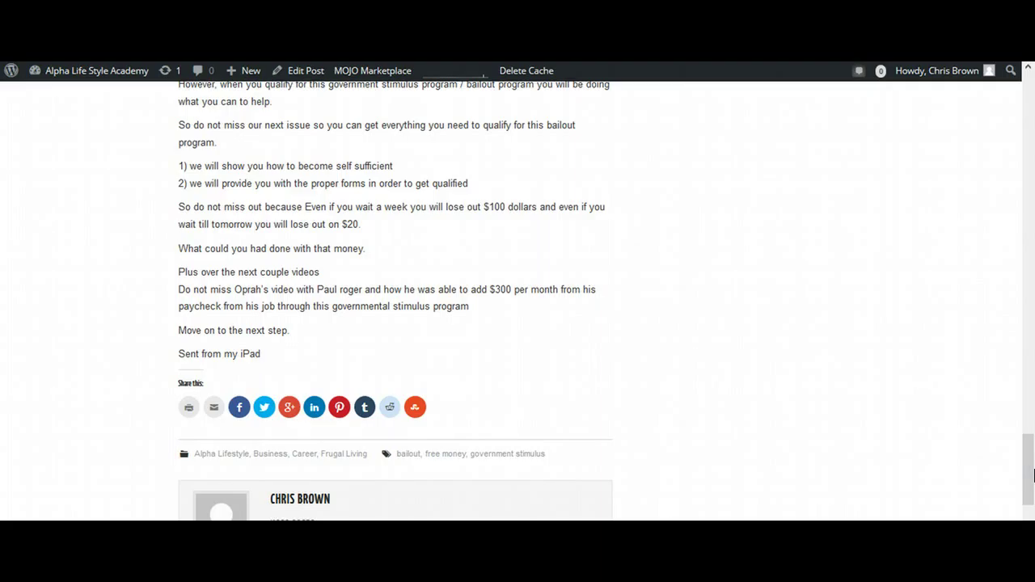
left_click_drag(1033, 474, 1034, 120)
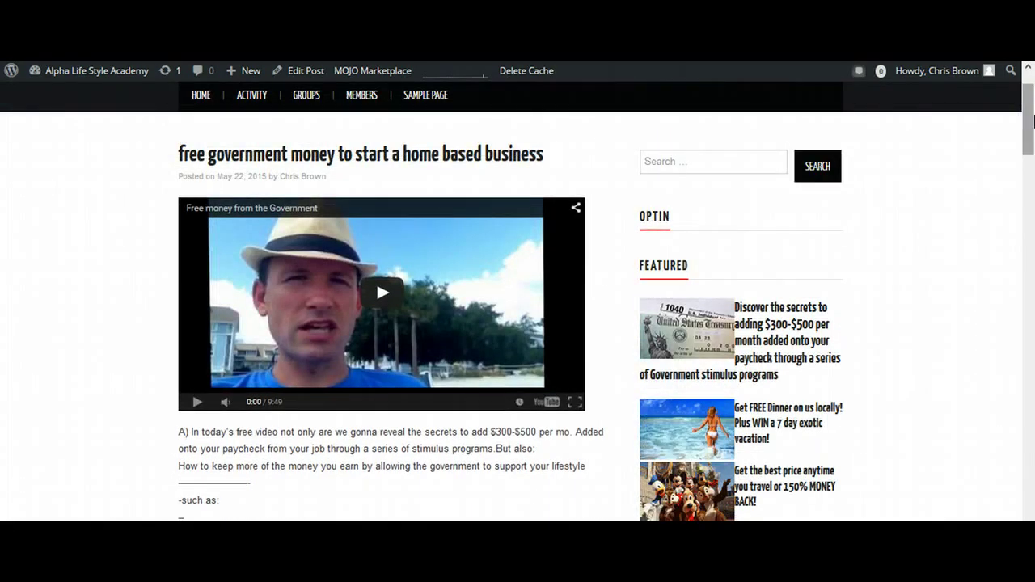